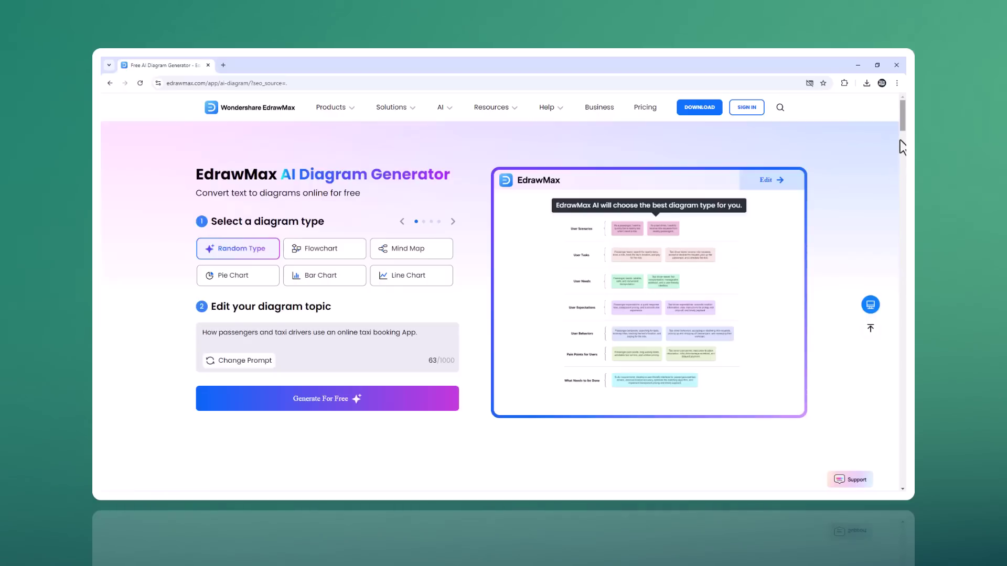
Scroll the AI Diagram Generator page past awards and templates to the 'Check All the Diagram Generators' grid.
right_click(859, 182)
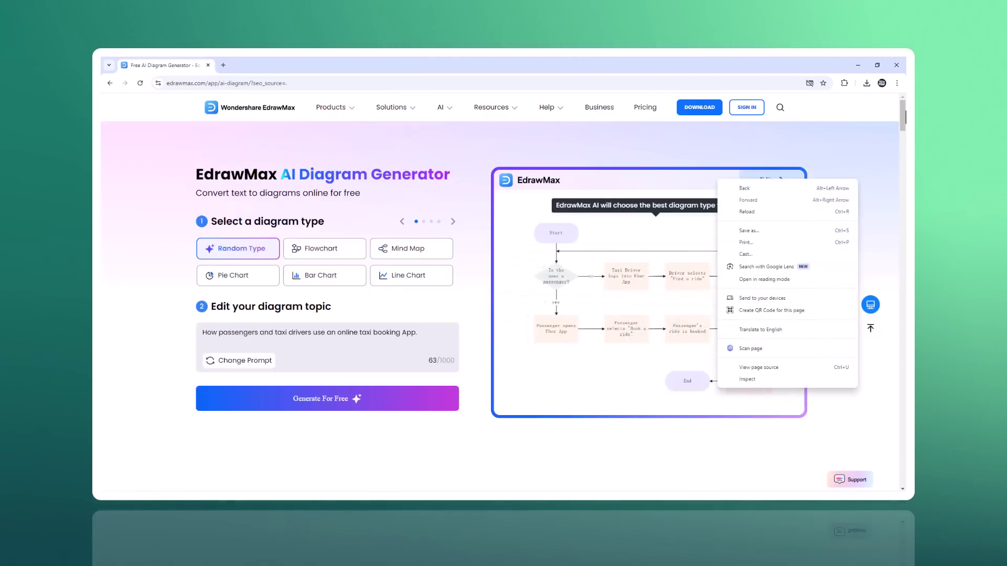
scroll(499, 304, down, 6)
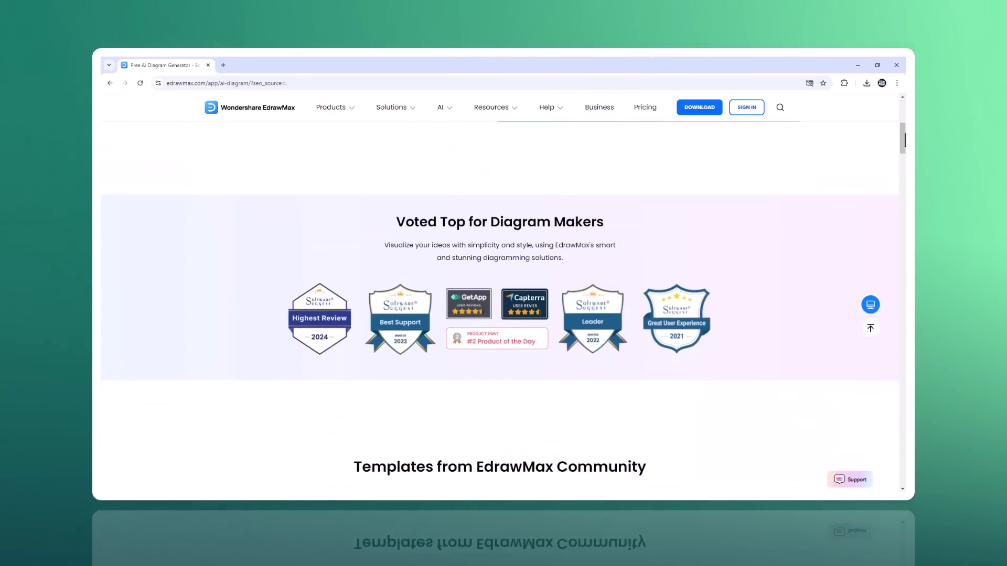
drag(904, 140, 904, 378)
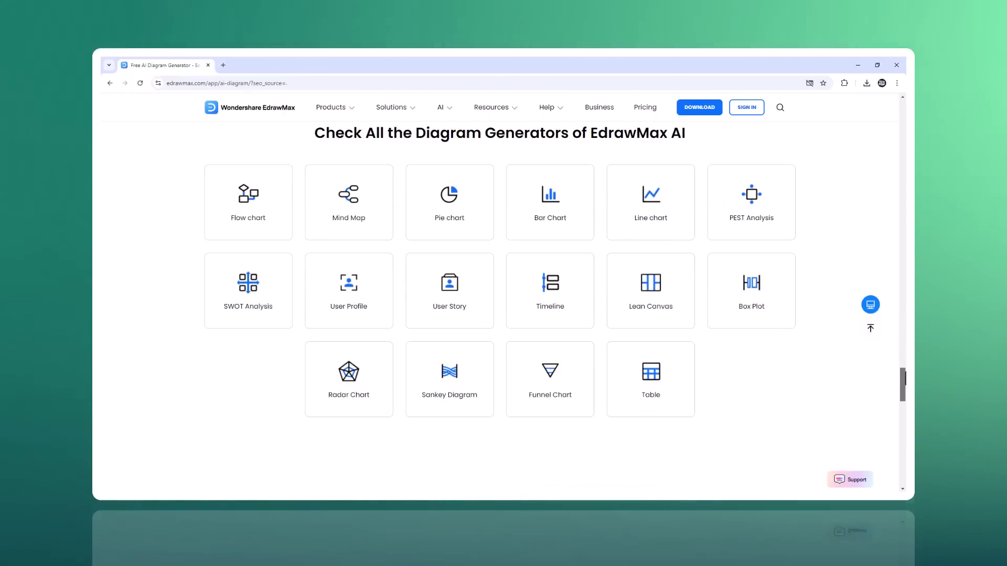
drag(905, 378, 905, 88)
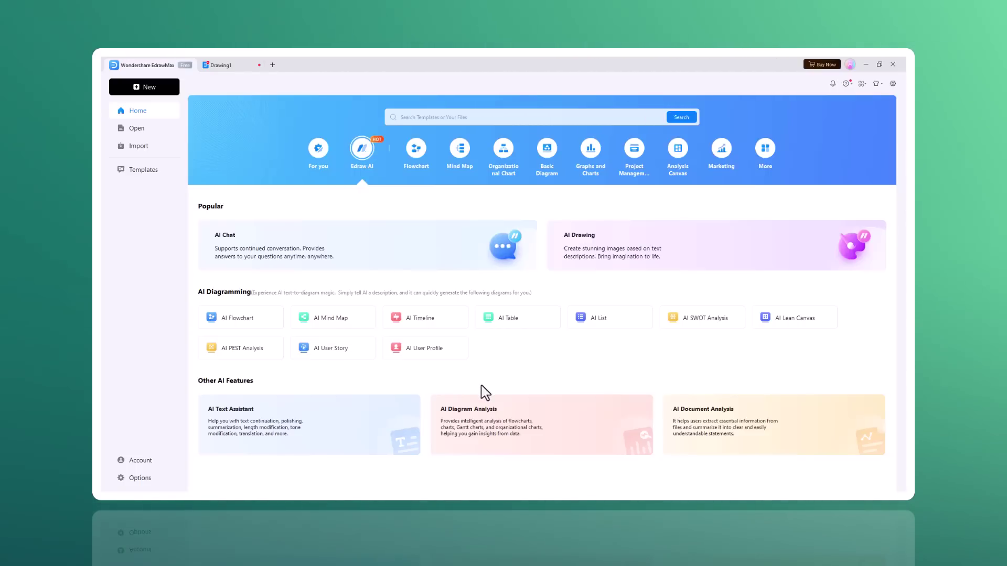
Browse the For you Local Templates, then go back to the Edraw AI features.
click(315, 148)
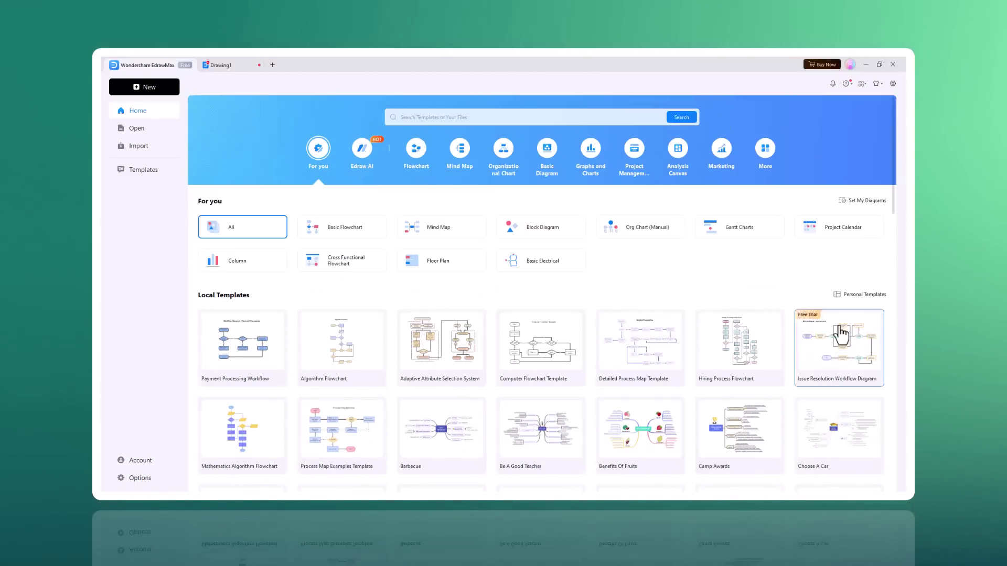
mouse_move(893, 211)
mouse_down()
mouse_move(896, 496)
mouse_move(904, 204)
mouse_up()
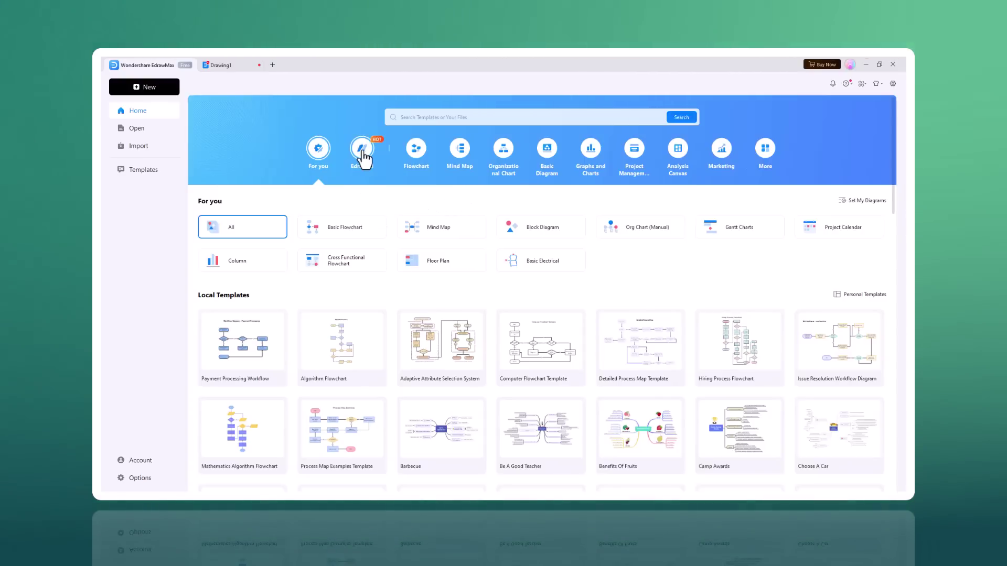
click(362, 152)
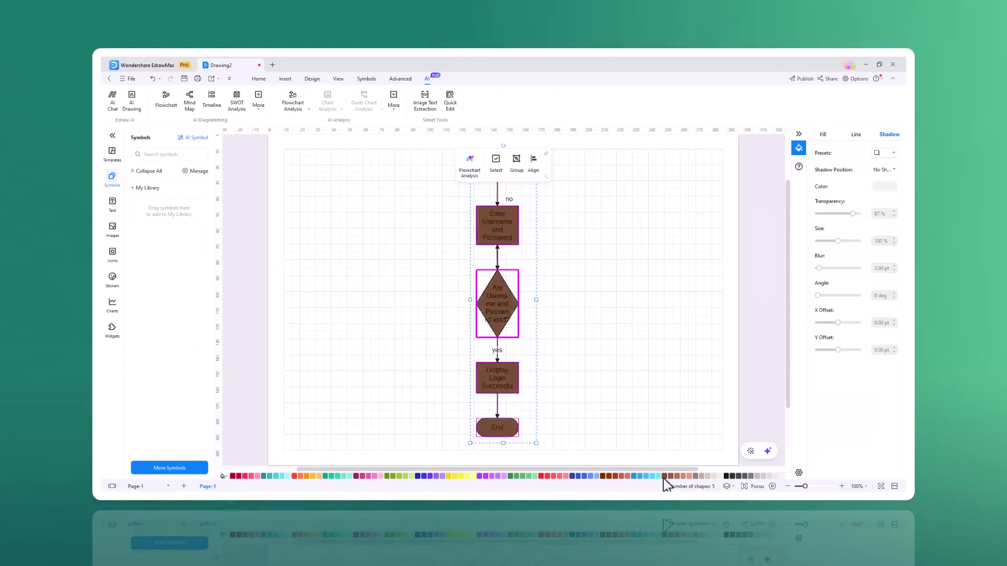
Apply one-click Beautify twice for teal boxes, a coral diamond and a blue End shape.
click(751, 453)
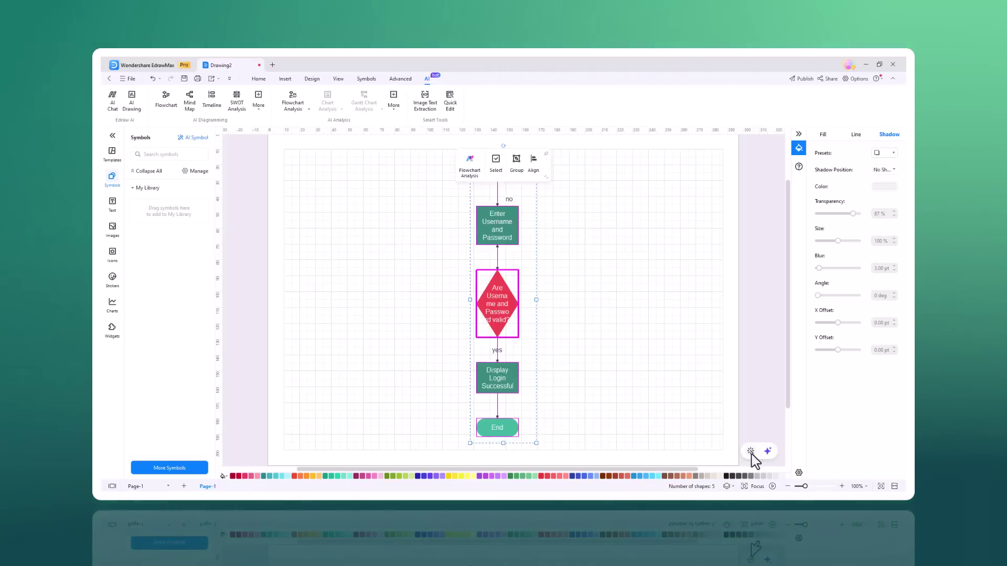
click(752, 454)
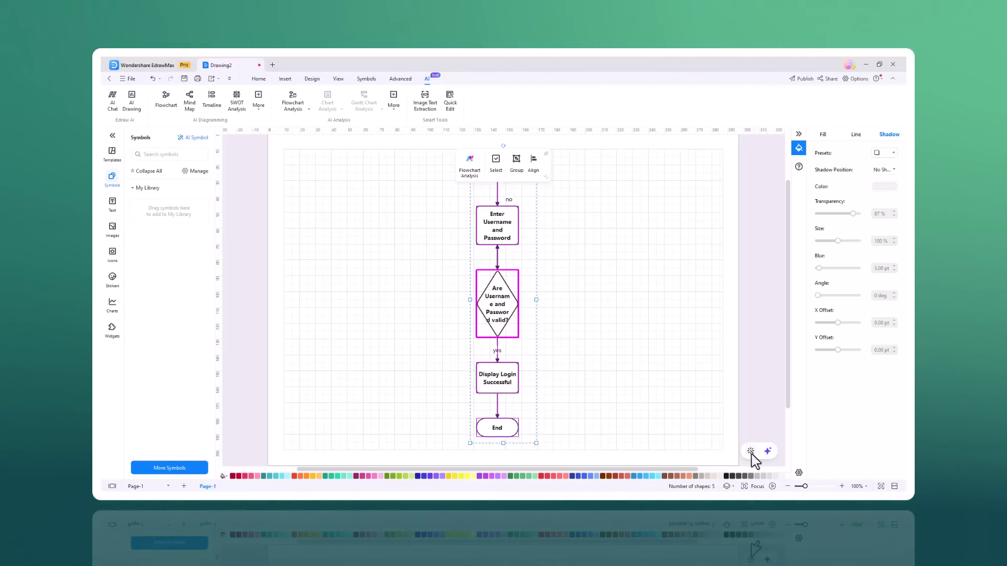
click(767, 452)
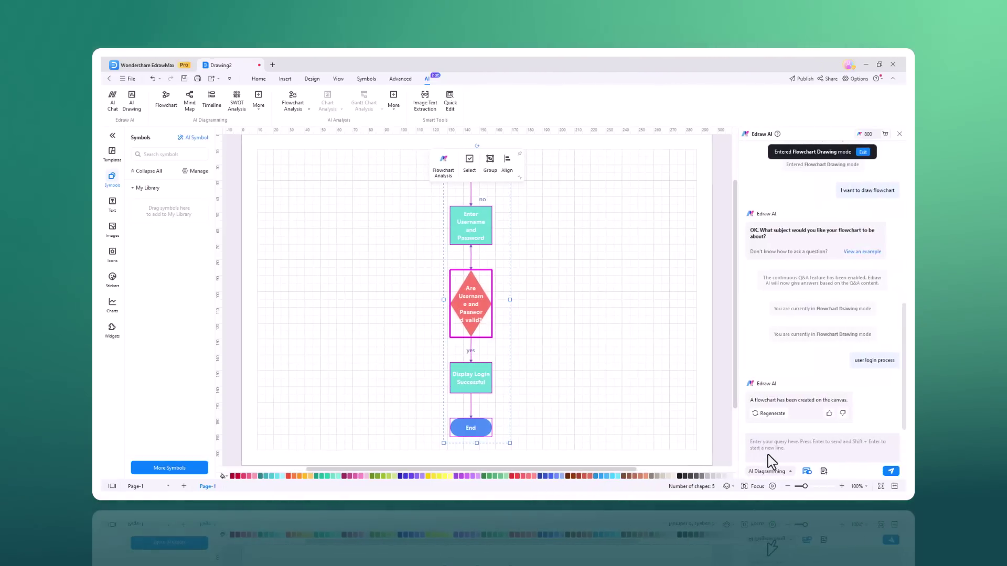
click(899, 134)
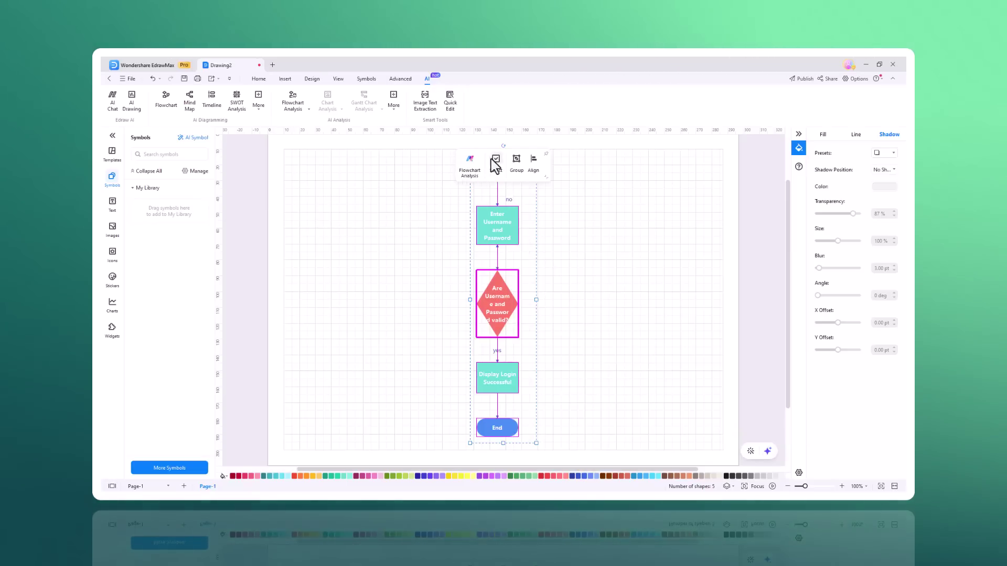
Select the Enter Username and Password box and Beautify until the pale light-blue outlined style appears.
click(501, 223)
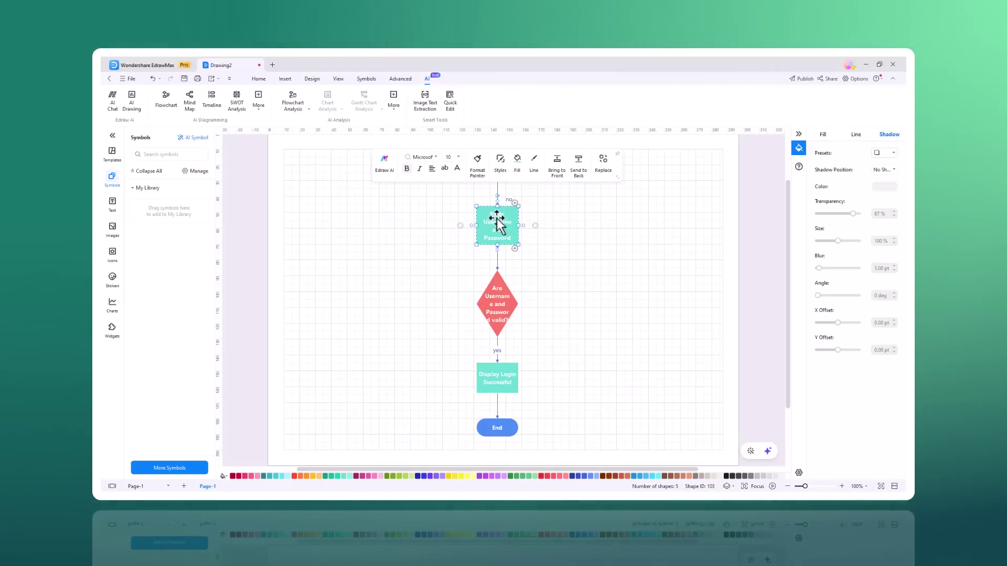
click(750, 451)
click(750, 451)
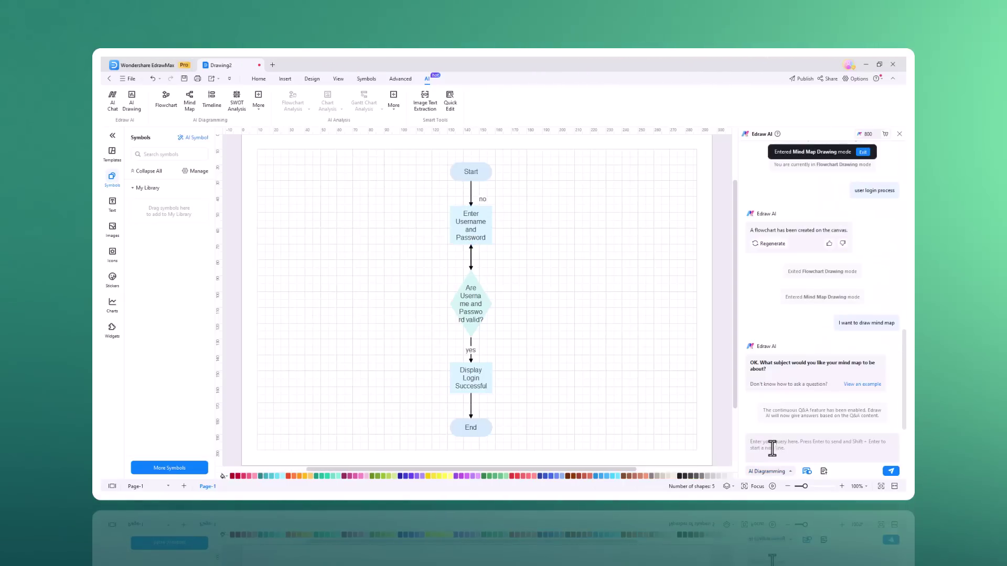
Generate an 'improve work efficiency' mind map in Edraw AI and view its Beautify and AI menus.
text(imp)
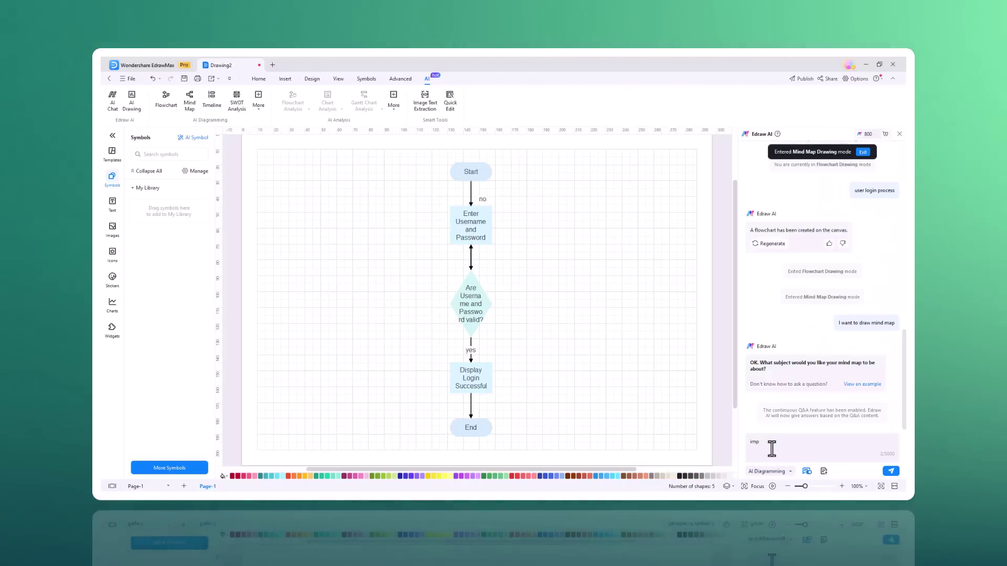
text(rove work efficiency)
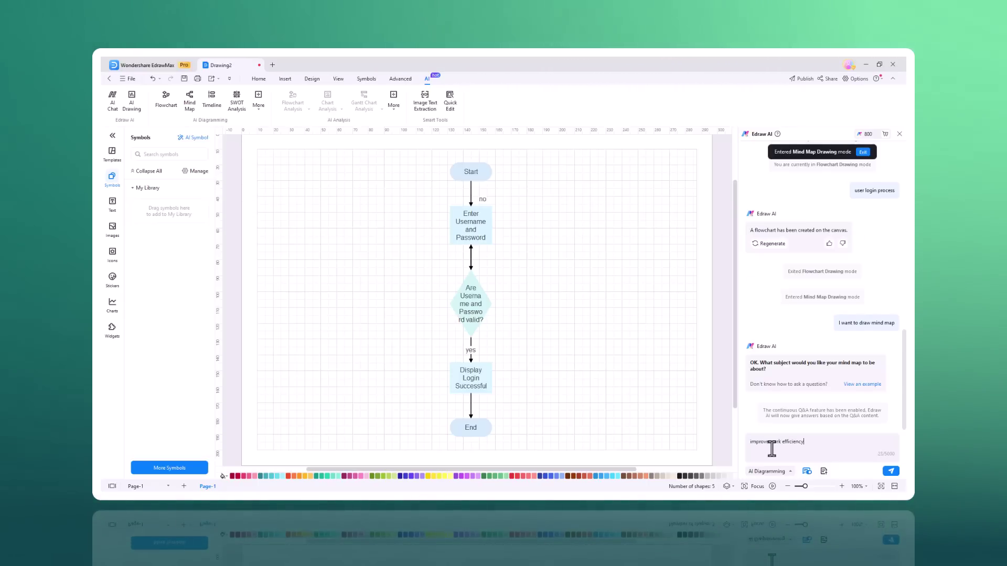
key(Return)
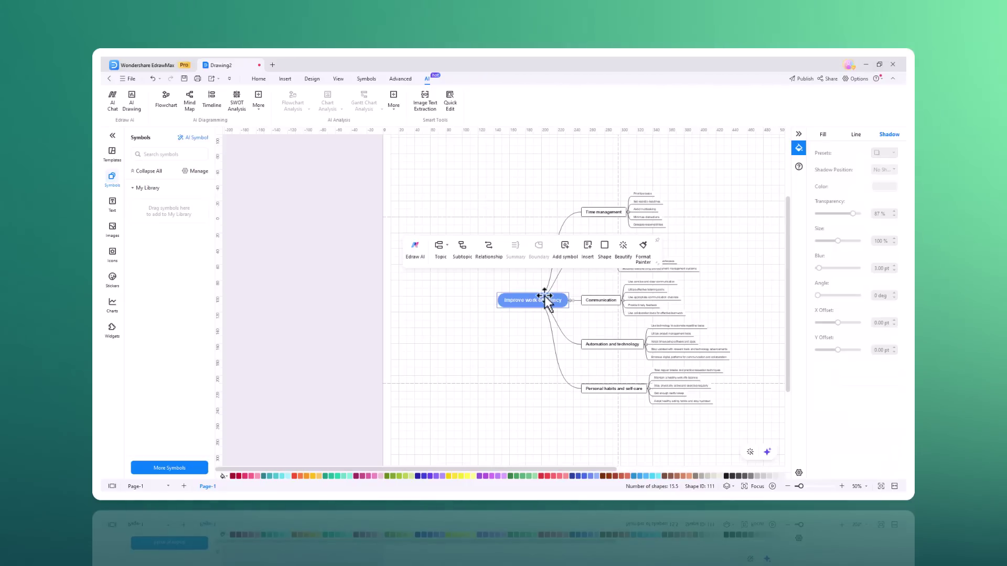
click(623, 252)
click(415, 251)
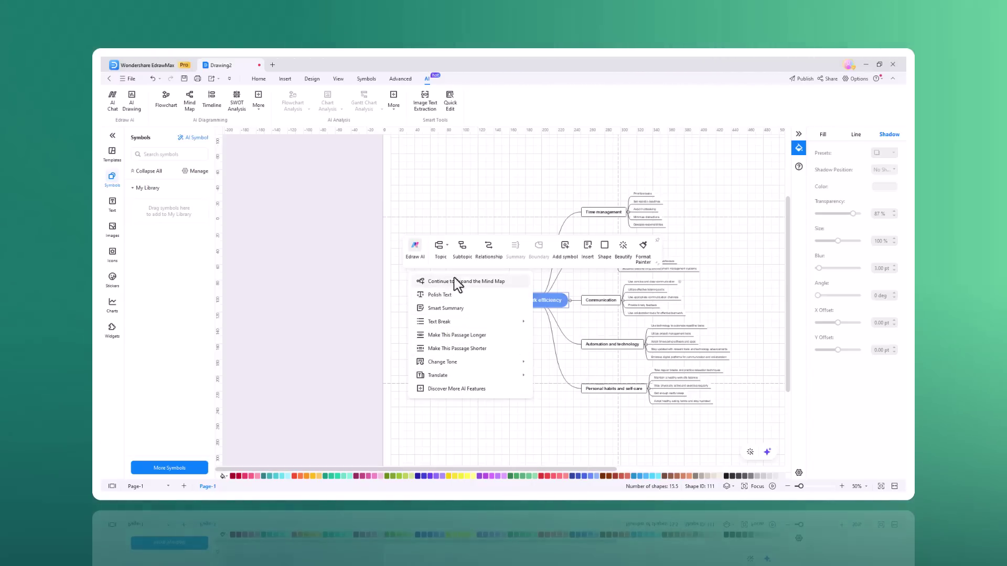
Apply a new Beautify style giving the mind map a dark navy central topic with white text.
click(625, 254)
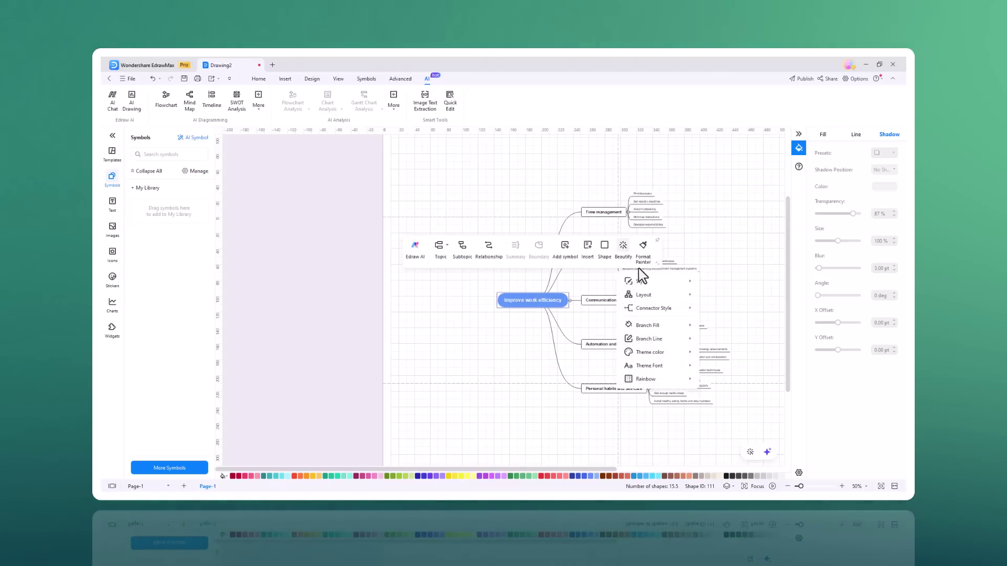
mouse_move(646, 282)
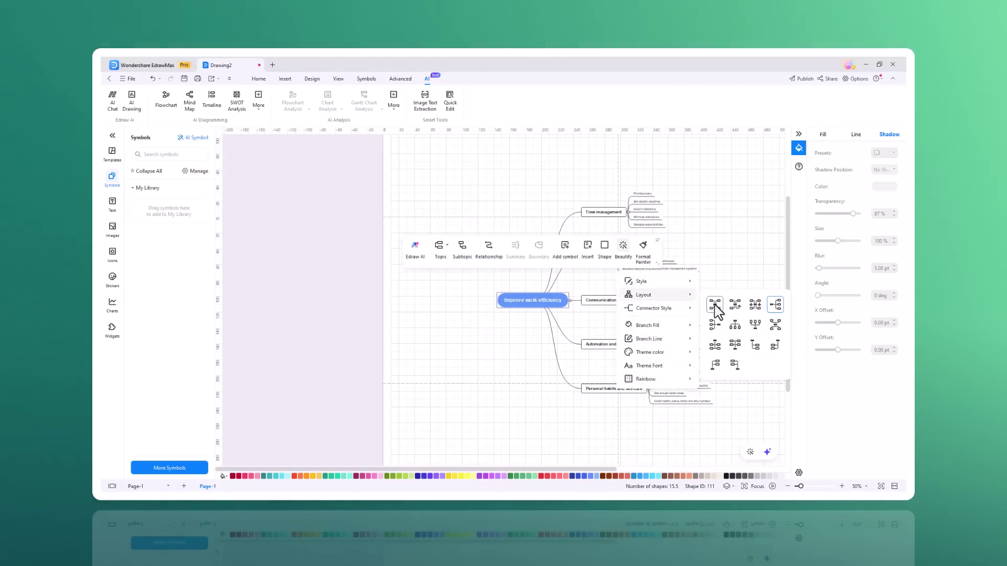
mouse_move(679, 284)
click(742, 290)
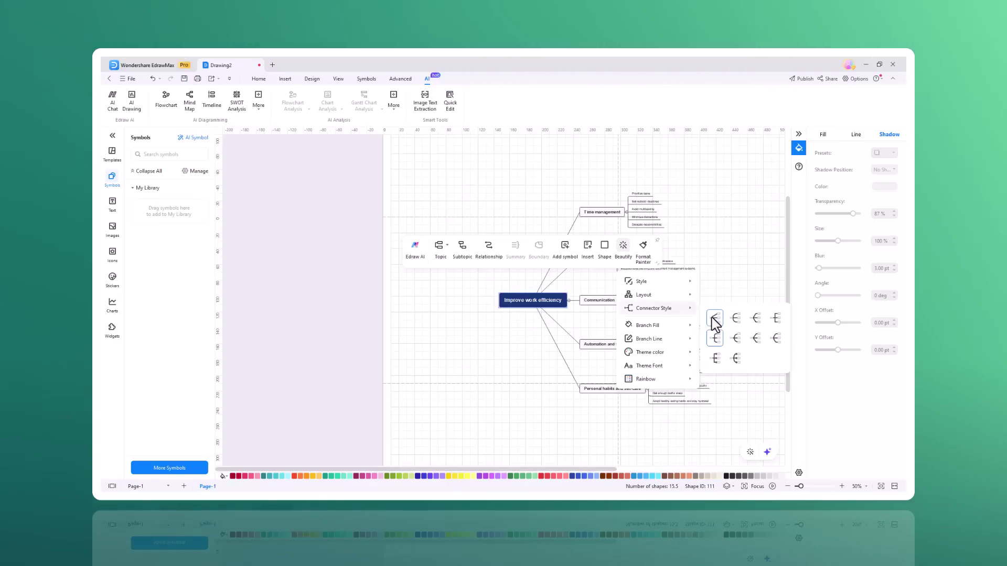
mouse_move(672, 327)
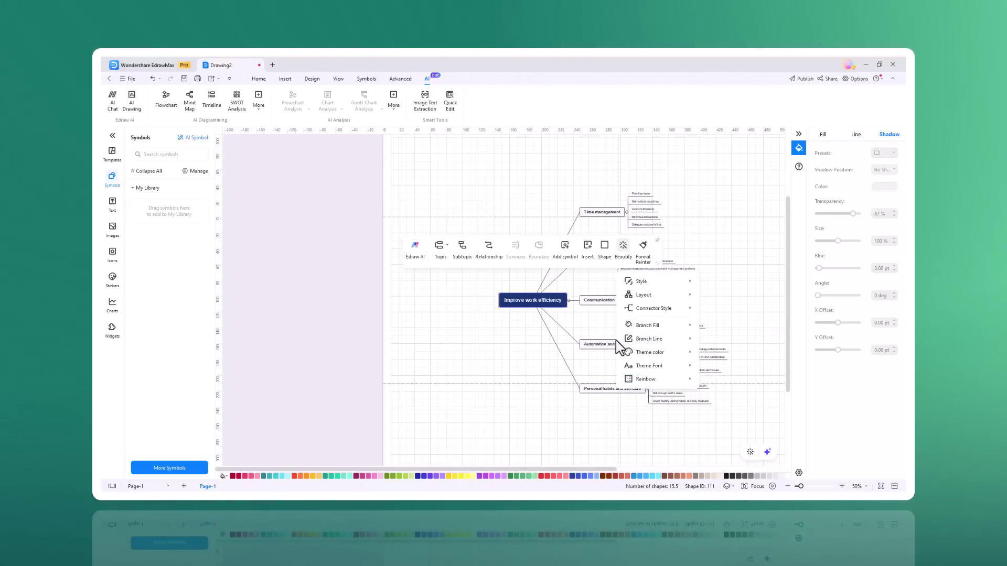
mouse_move(646, 343)
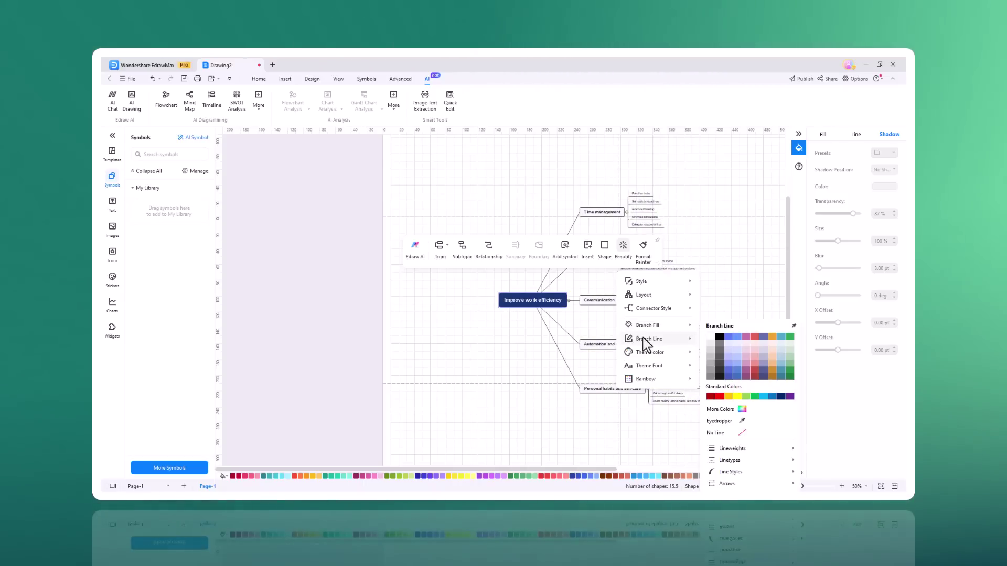
click(491, 379)
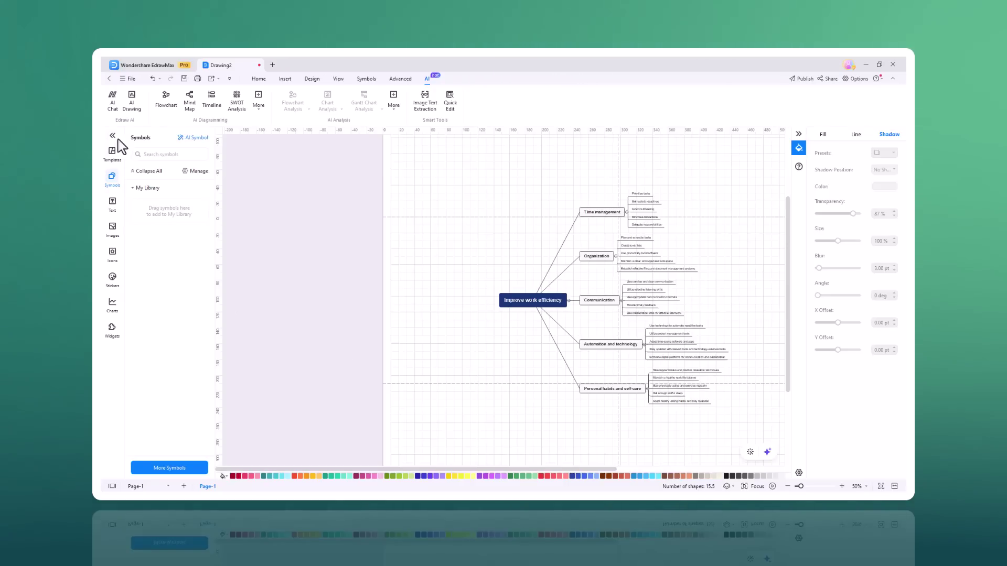
Generate submarine images with AI Drawing, cancel the reference-image upload, and view the Text to Image results.
click(130, 102)
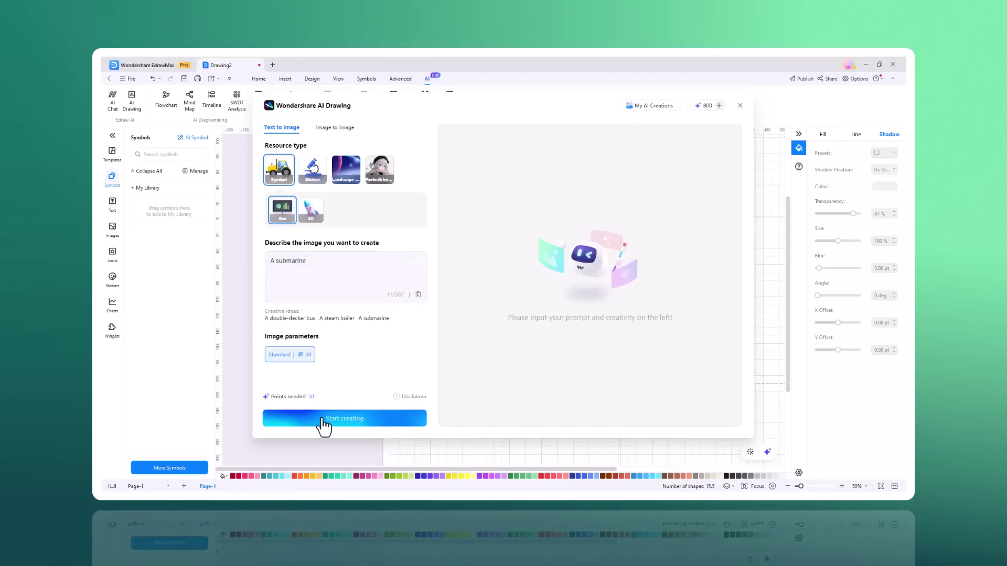
click(322, 419)
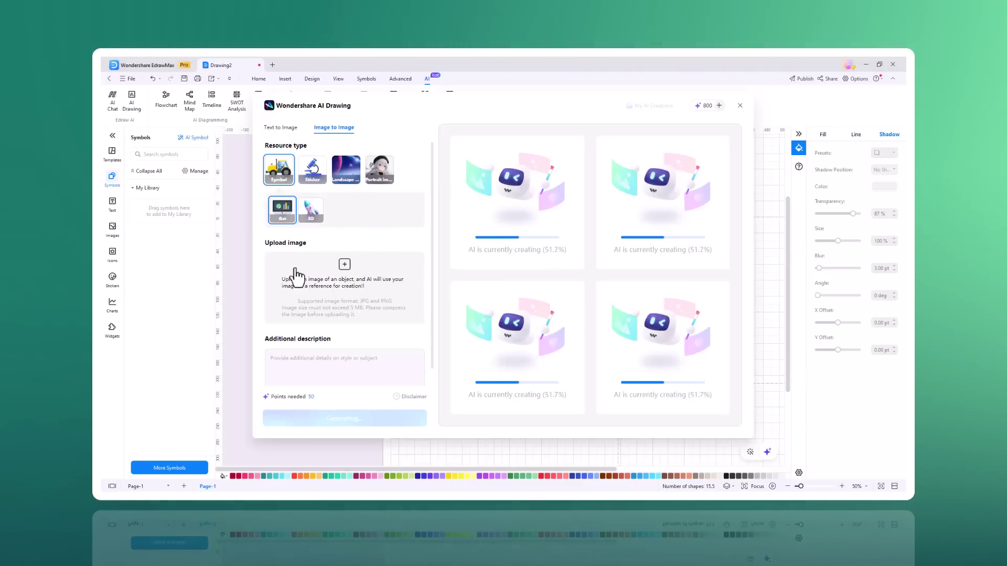
click(344, 275)
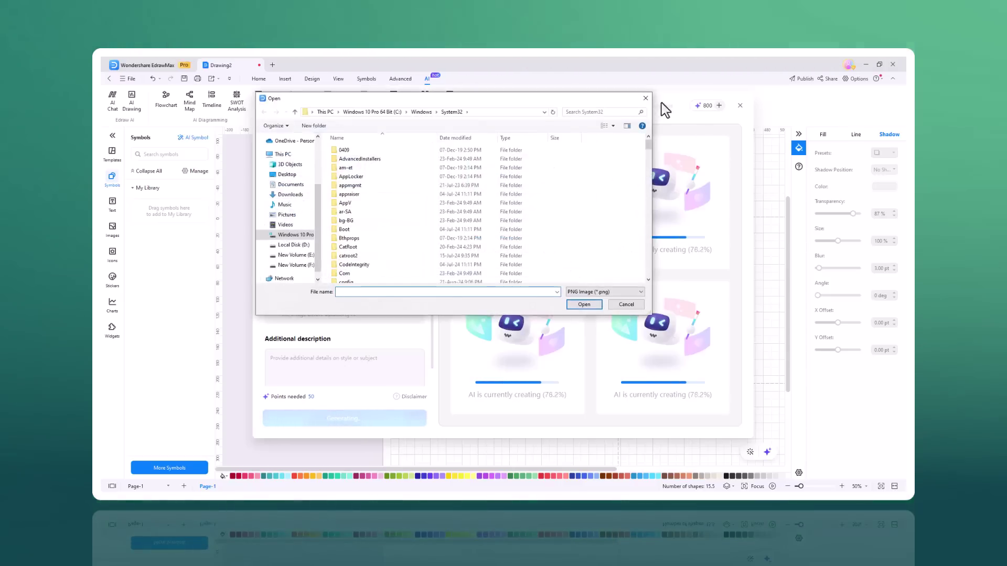
key(Escape)
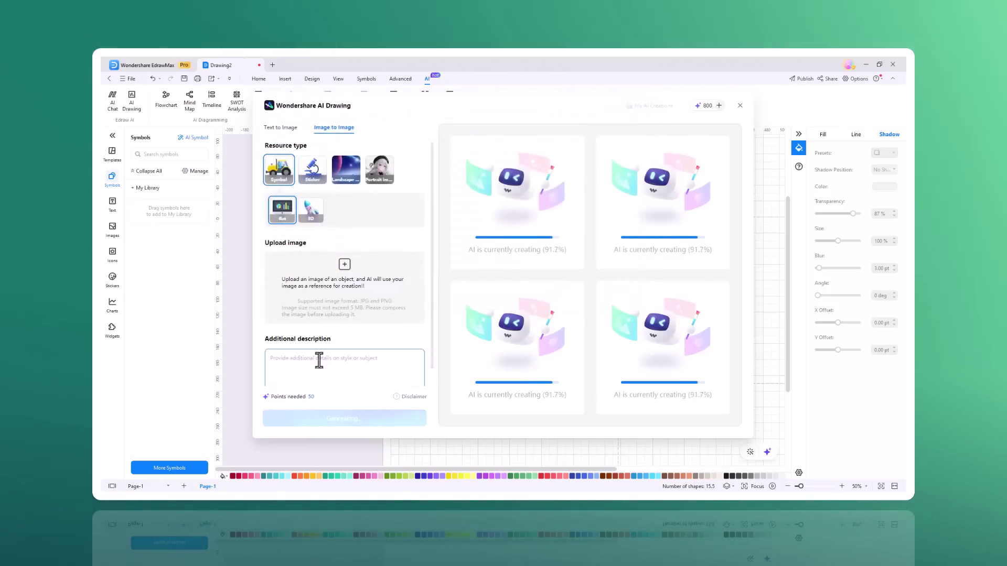
scroll(433, 335, down, 1)
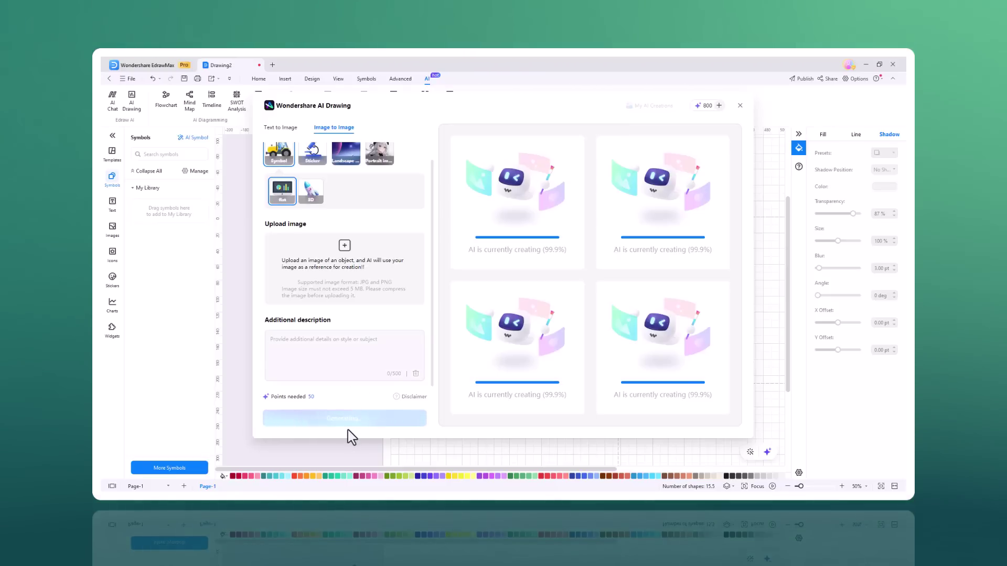
click(280, 127)
mouse_move(527, 364)
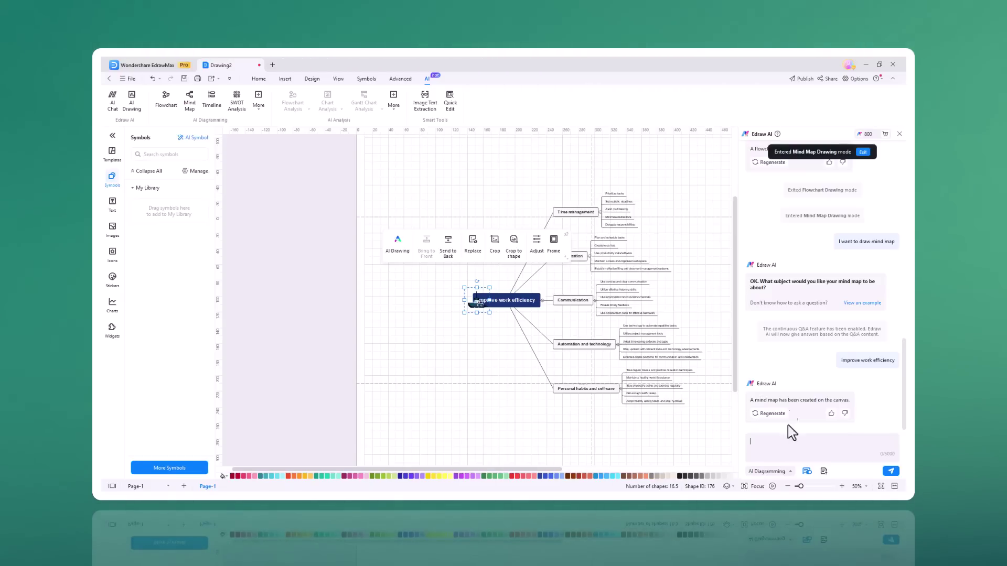
Exit Mind Map Drawing mode from the banner in the Edraw AI panel.
click(864, 154)
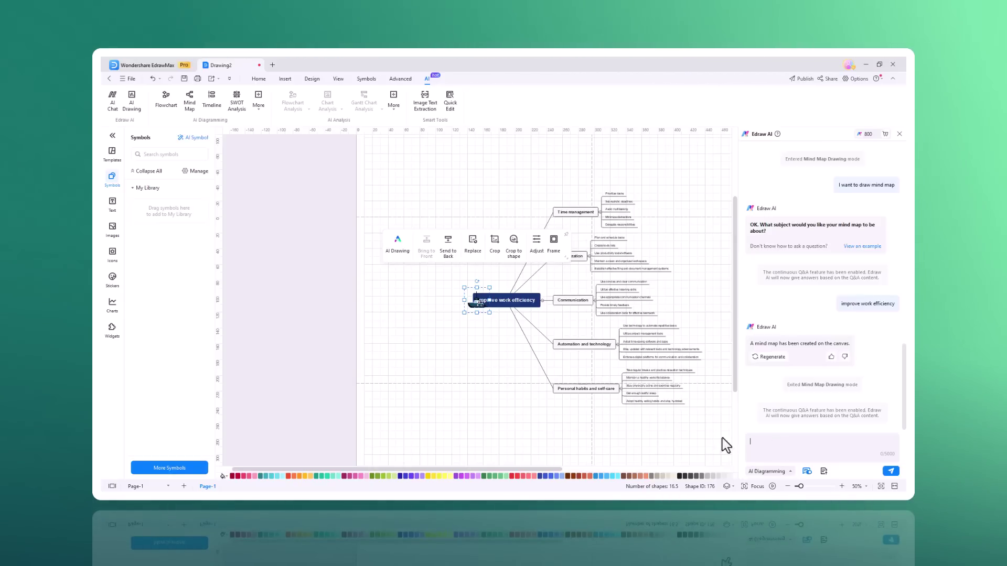
Extract 'CREATE AI AVATARS' from the Downloads image with Image Text Extraction and place it on the canvas.
click(425, 100)
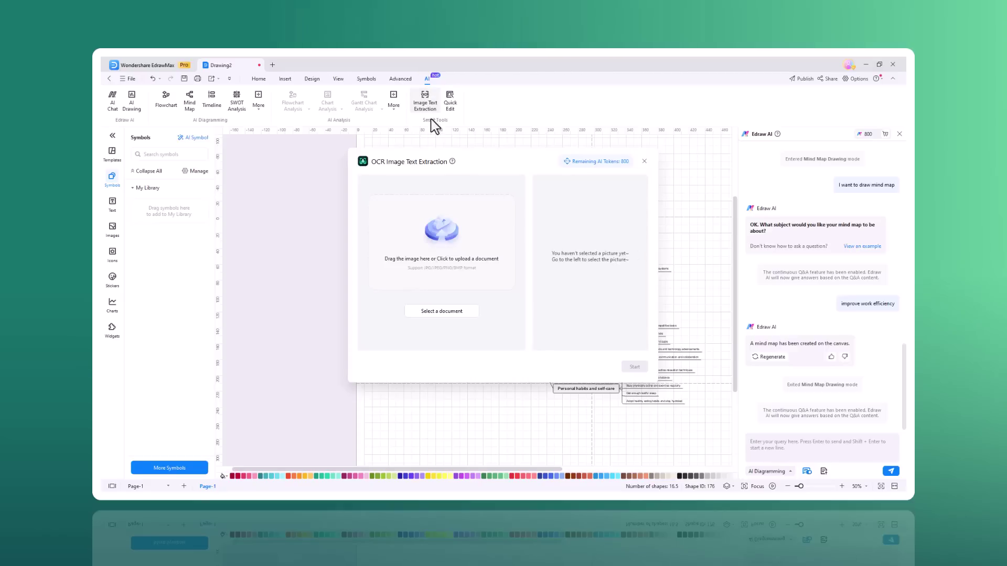
click(454, 245)
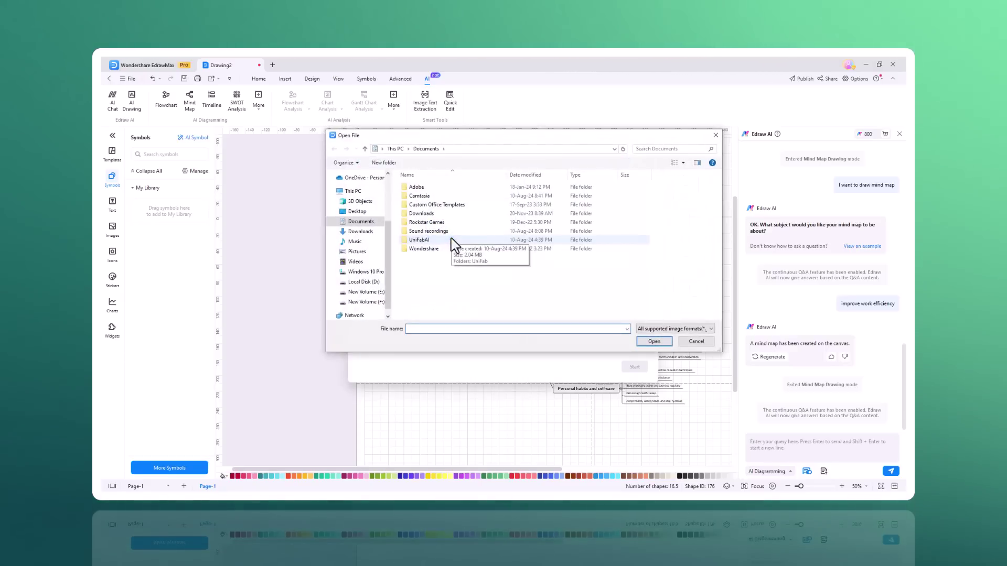
click(362, 232)
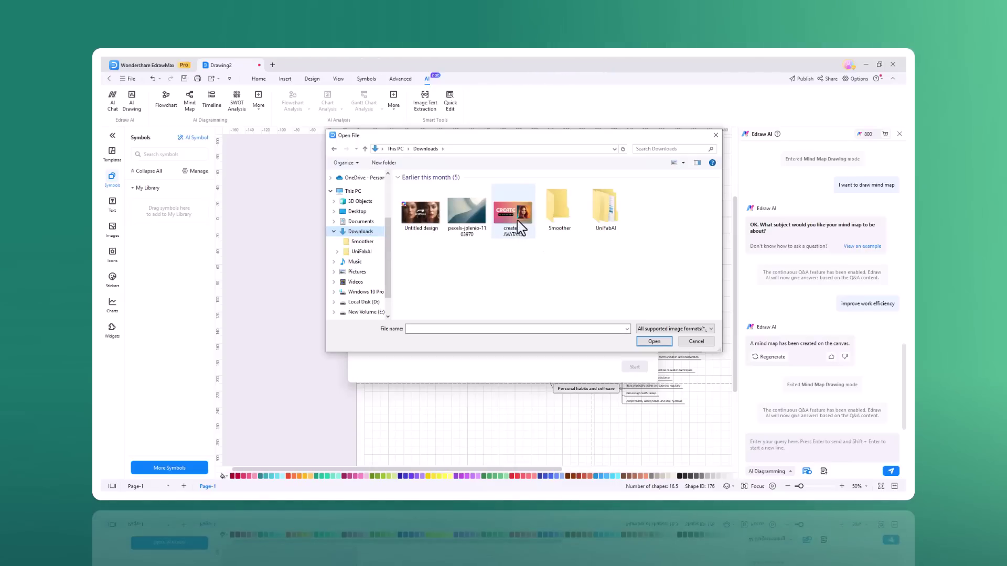
click(513, 212)
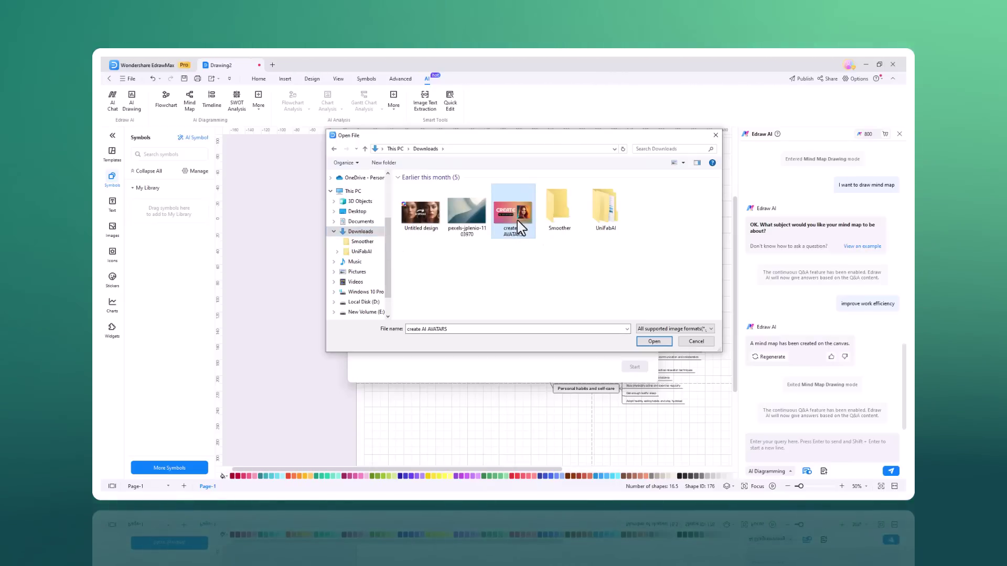
double_click(513, 212)
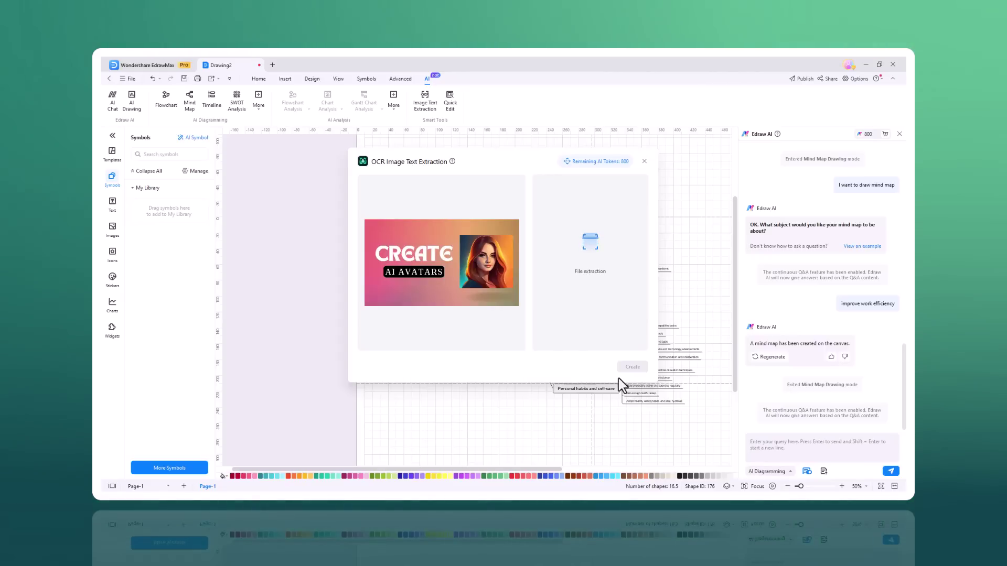
click(632, 366)
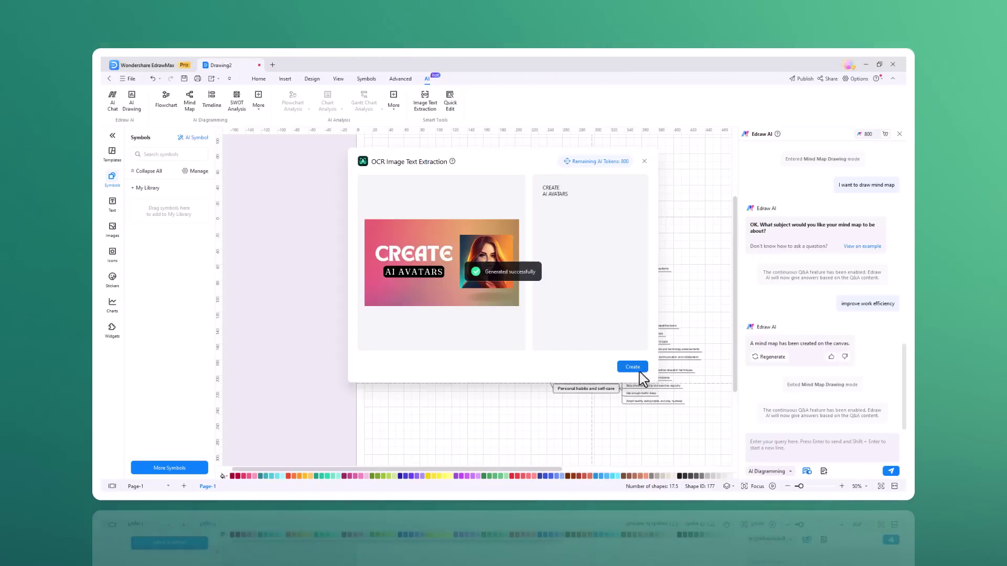
Make the CREATE AI AVATARS text bold and reselect its text box.
click(644, 162)
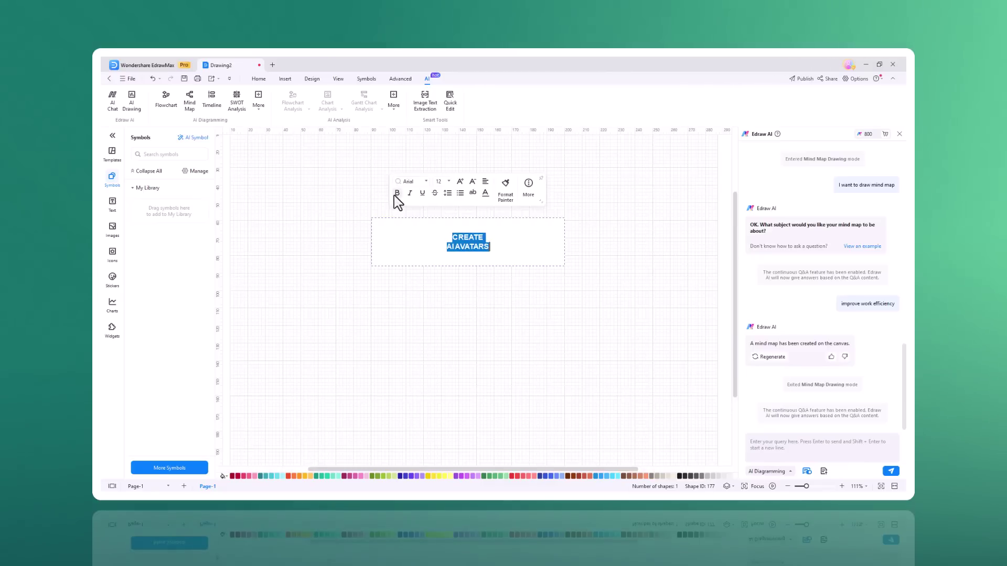
click(338, 262)
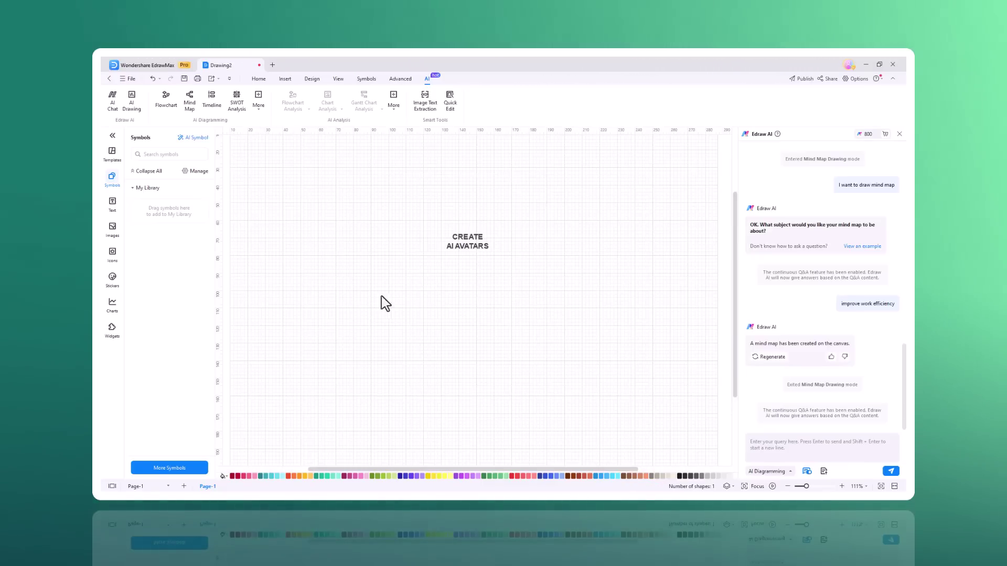
click(475, 243)
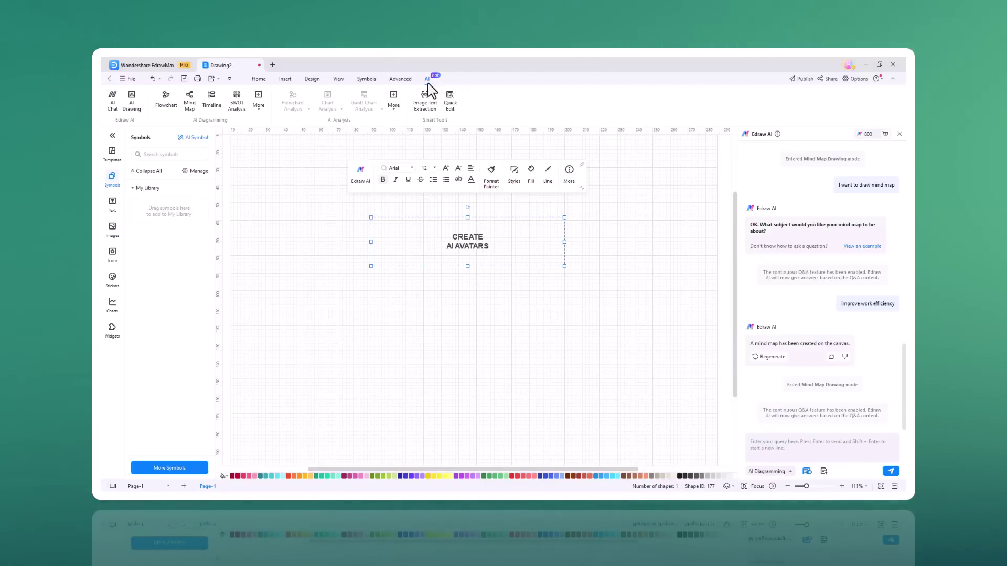
click(302, 181)
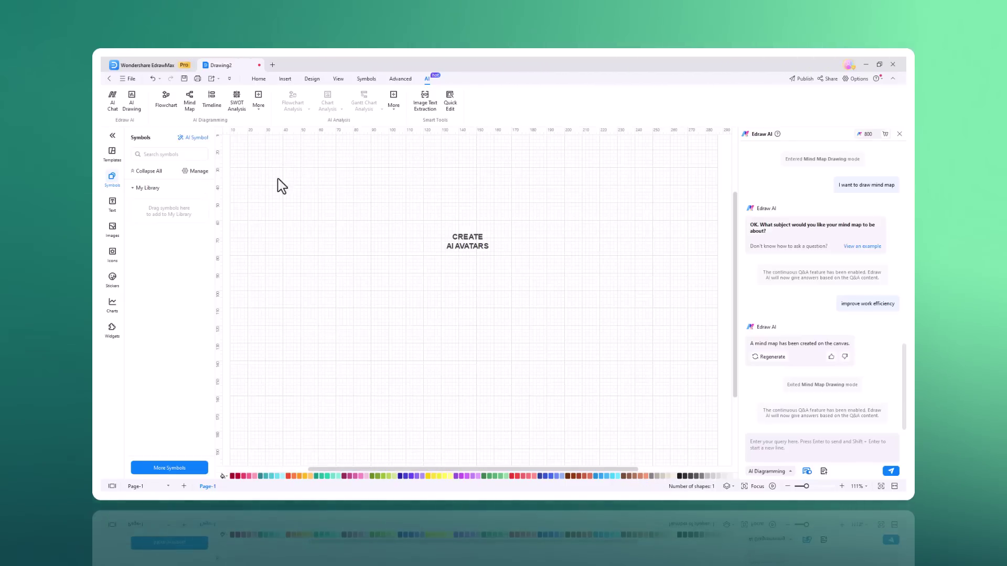
click(461, 241)
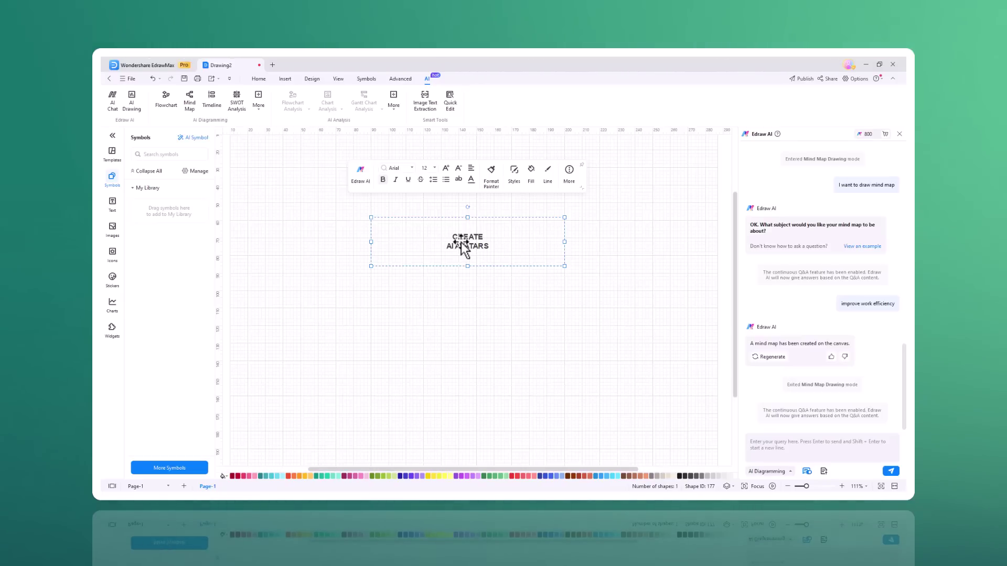
Turn on Flow Animation and rewrite the text as 'Develop AI representations.' with Edraw AI.
click(338, 78)
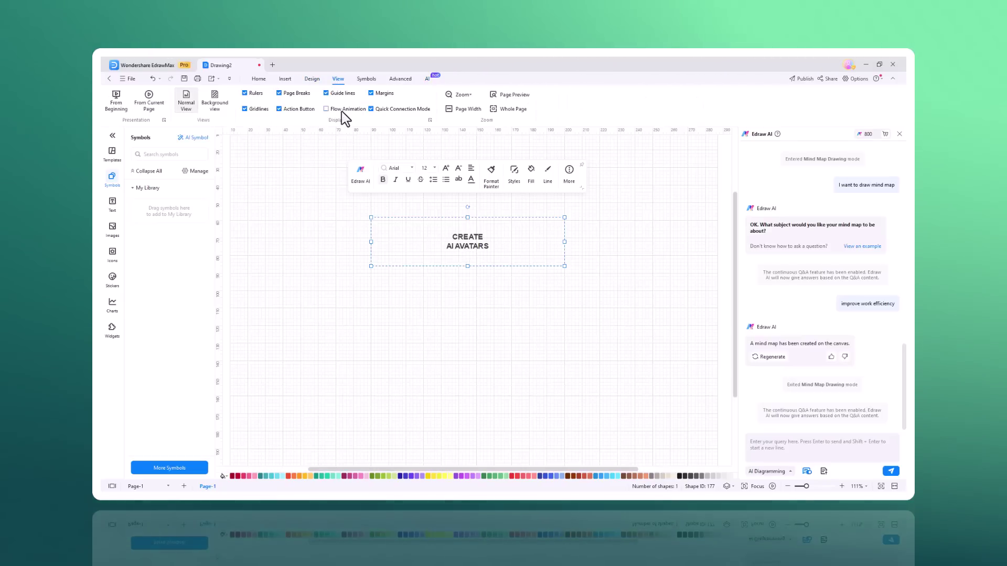
click(330, 109)
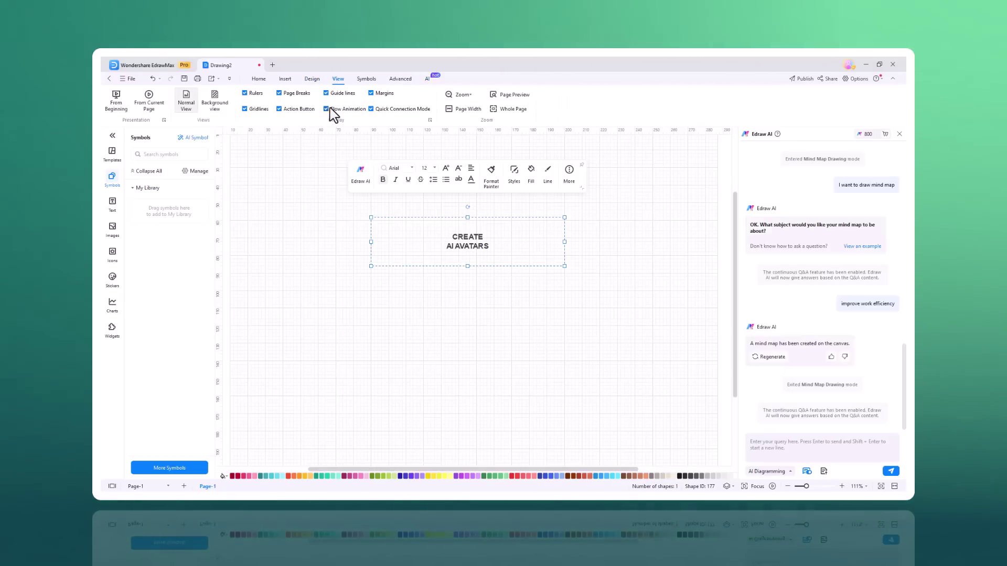
double_click(477, 251)
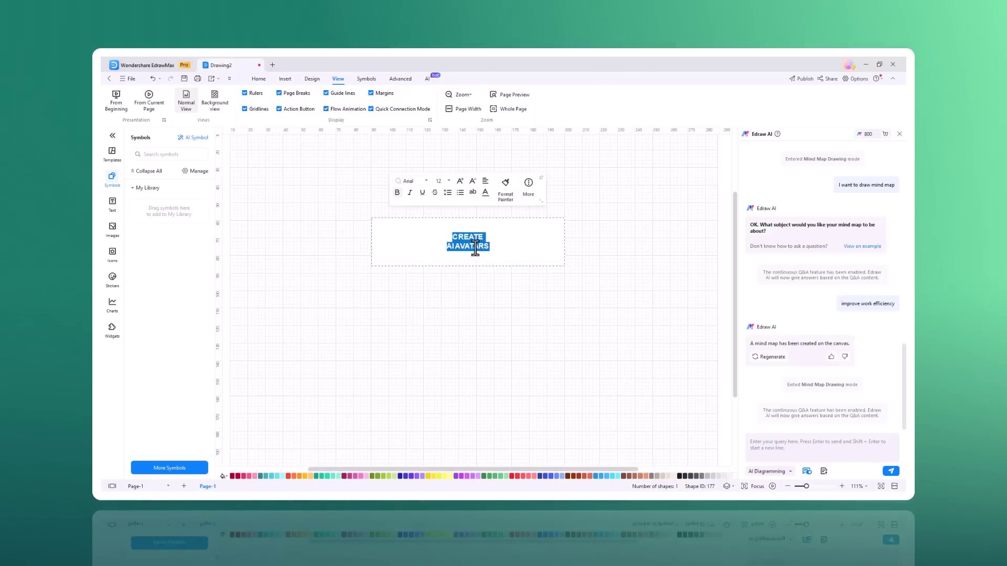
click(344, 110)
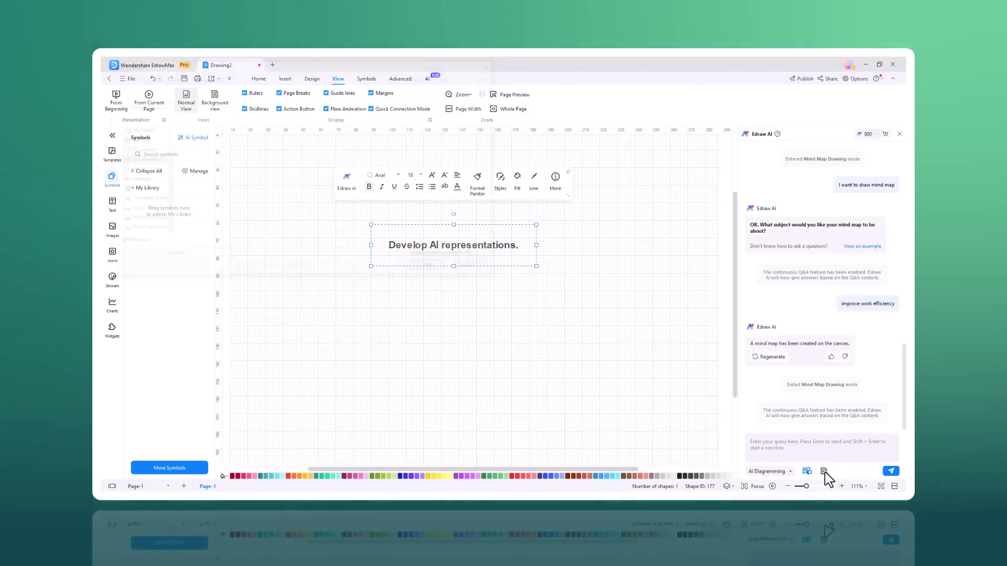
Attach the auto-generated English transcript .txt file and ask Edraw AI to "extract mistakes".
click(823, 472)
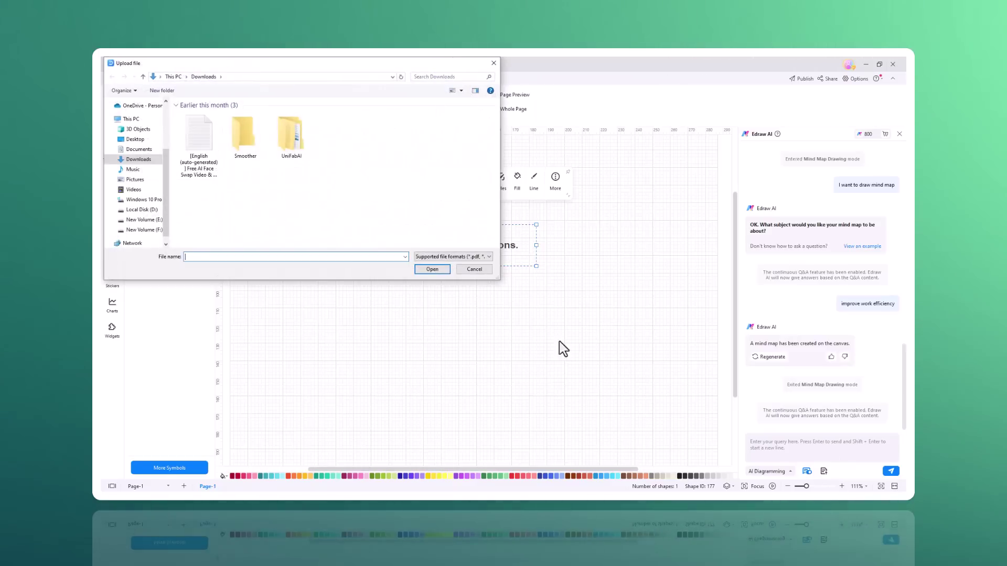
double_click(201, 150)
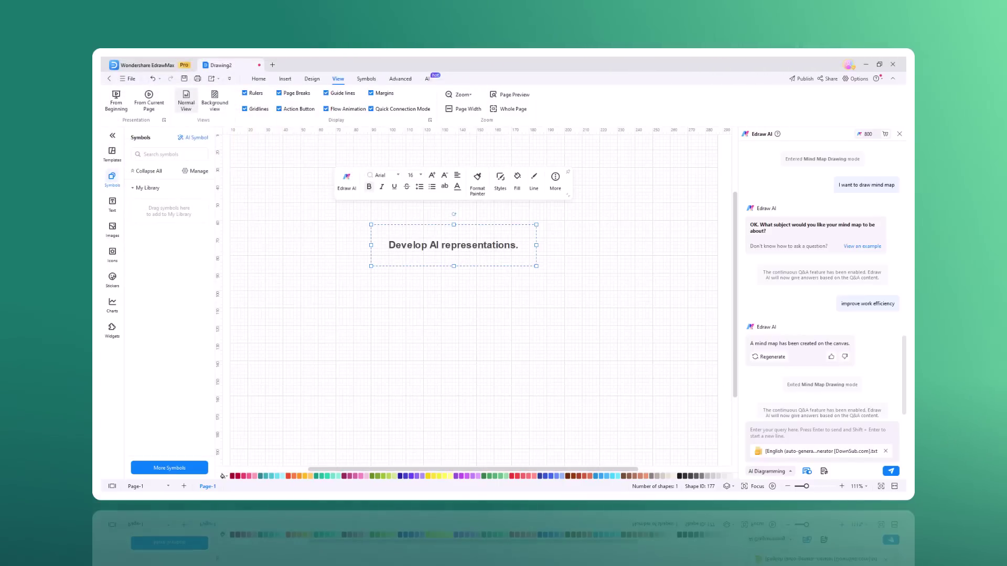
text(extract mistakes)
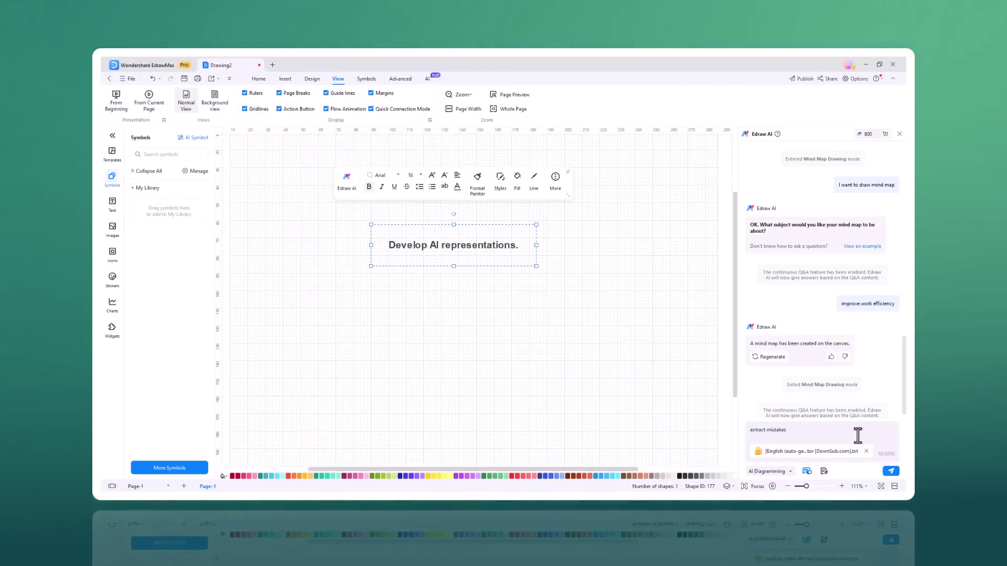
key(Return)
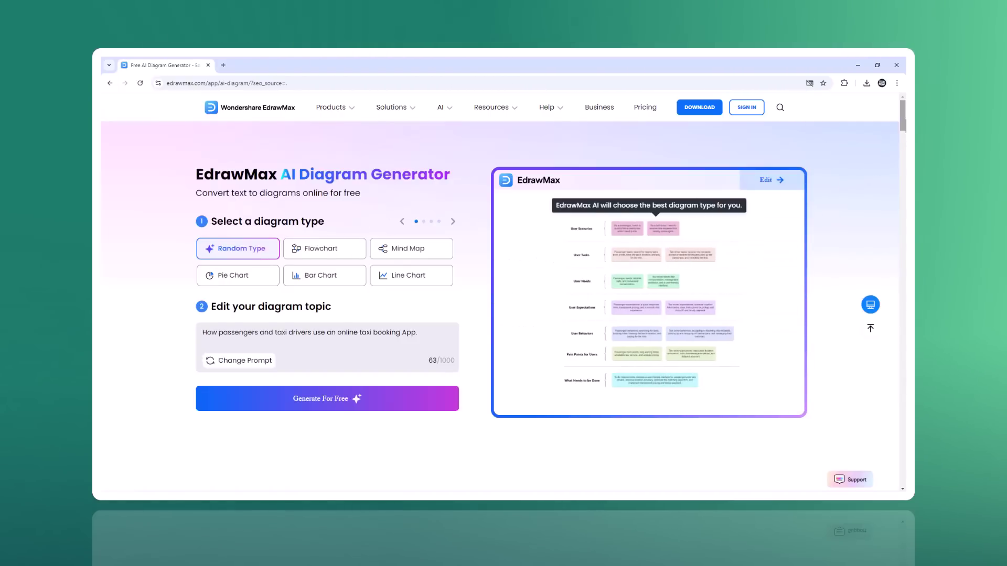
Scroll the AI Diagram Generator page past community templates to the "Why Use EdrawMax AI?" section.
right_click(858, 182)
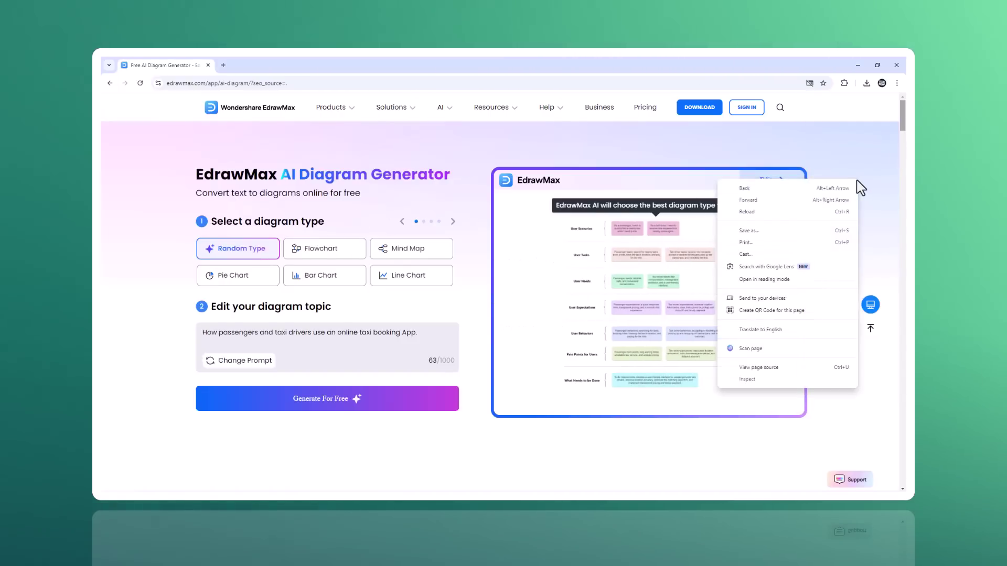
scroll(905, 140, down, 8)
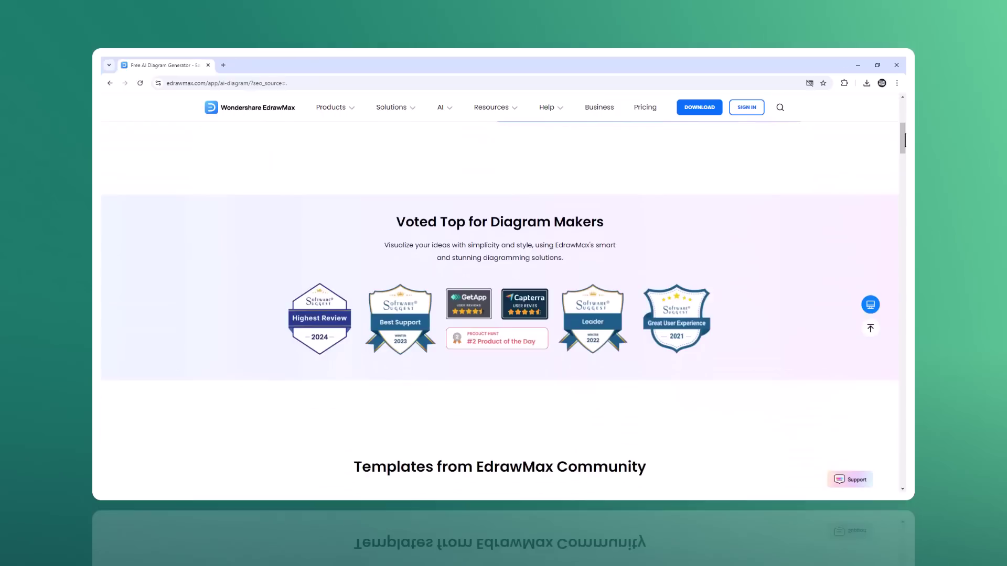
drag(905, 140, 904, 202)
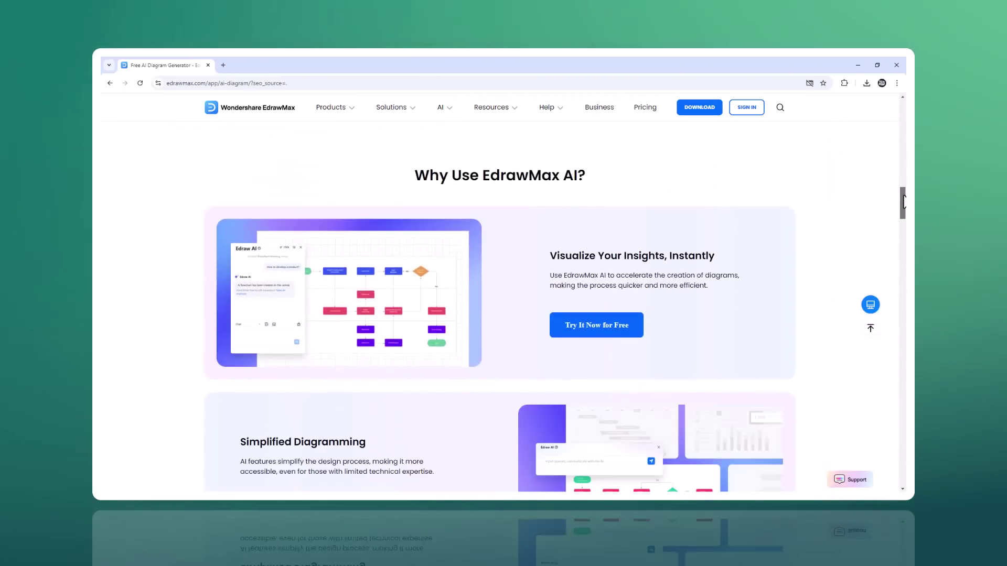